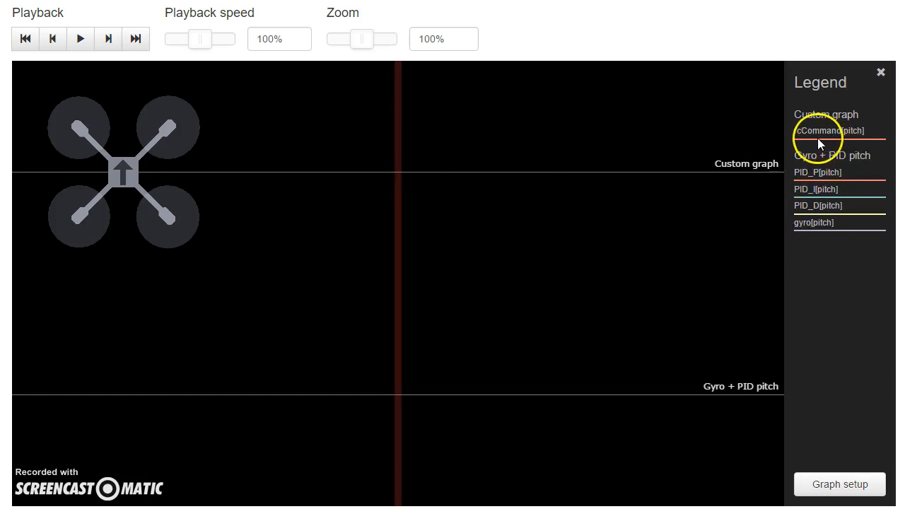
Open the graph setup and add the gyro[pitch] field to Graph 1, alongside rcCommand[pitch]
left_click(808, 485)
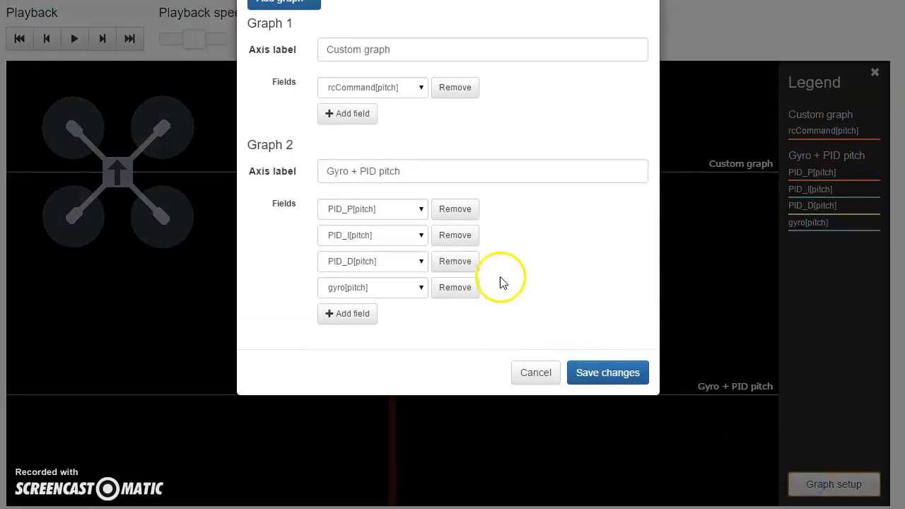
left_click(364, 114)
left_click(367, 115)
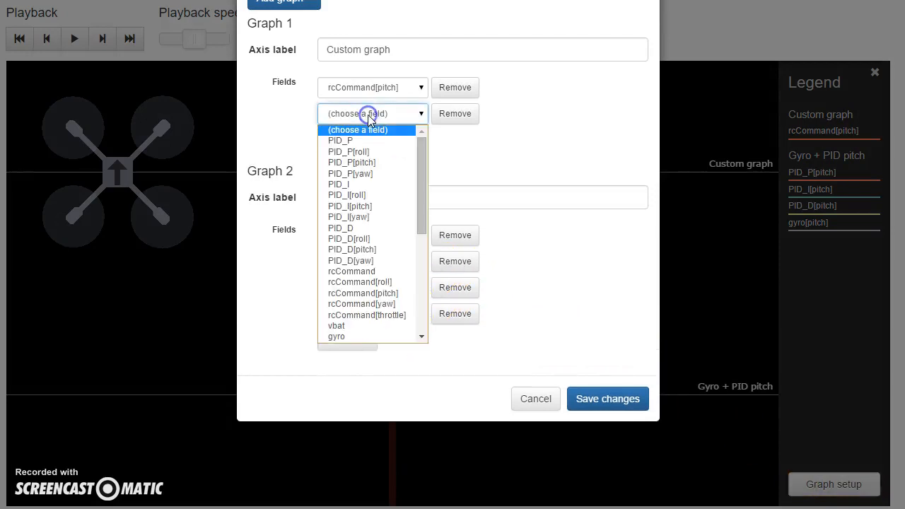
scroll(385, 297, "down", 4)
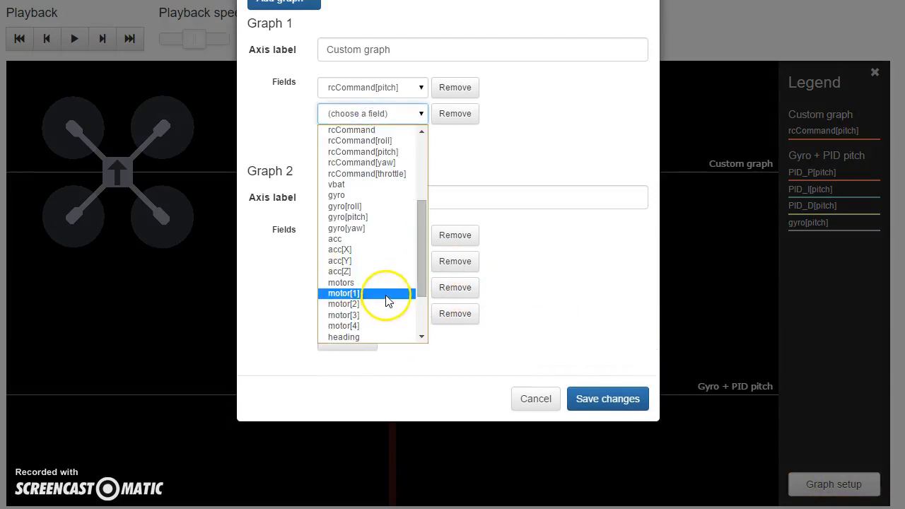
left_click(366, 217)
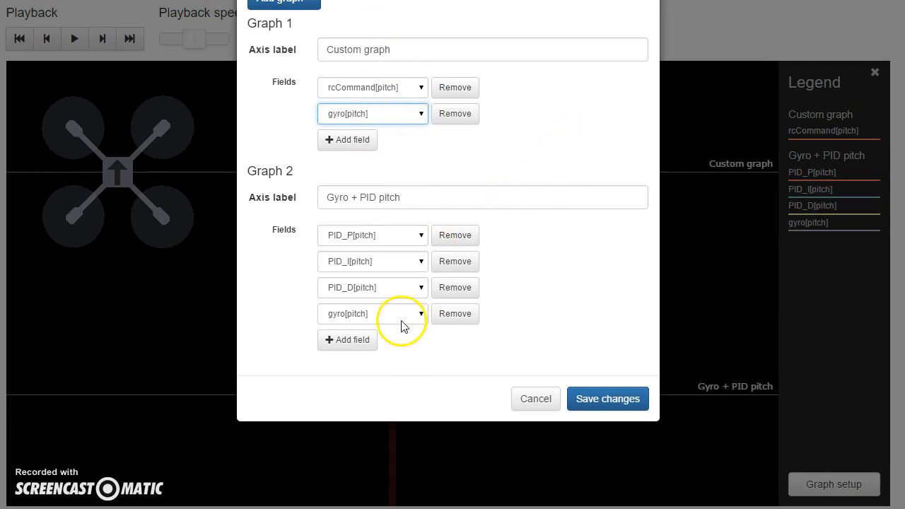
Add a fifth field to Graph 2 and set it to PID_sum[yaw]
left_click(354, 339)
left_click(355, 339)
scroll(375, 427, "down", 4)
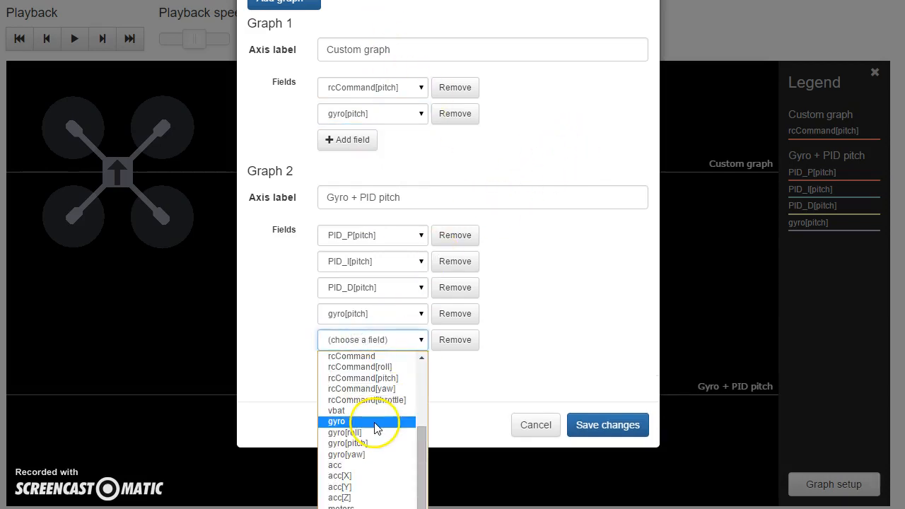
scroll(375, 426, "up", 4)
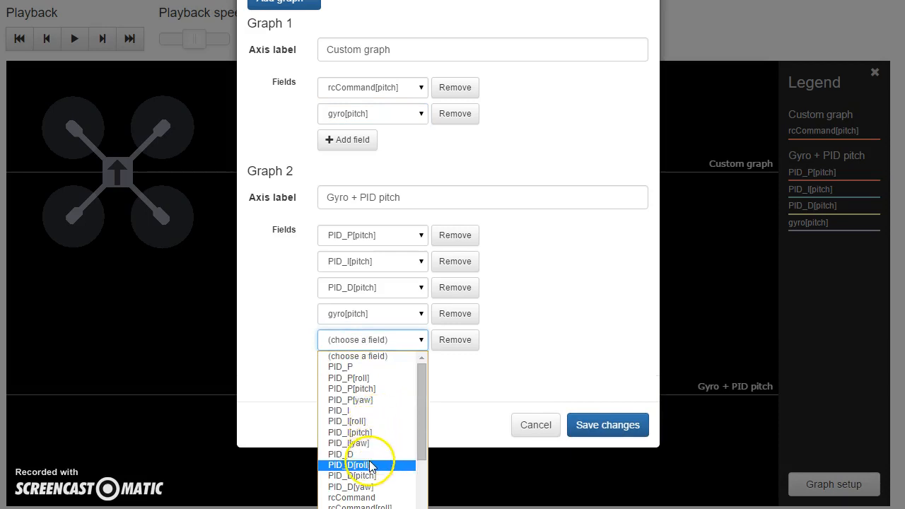
scroll(372, 446, "down", 5)
left_click(372, 442)
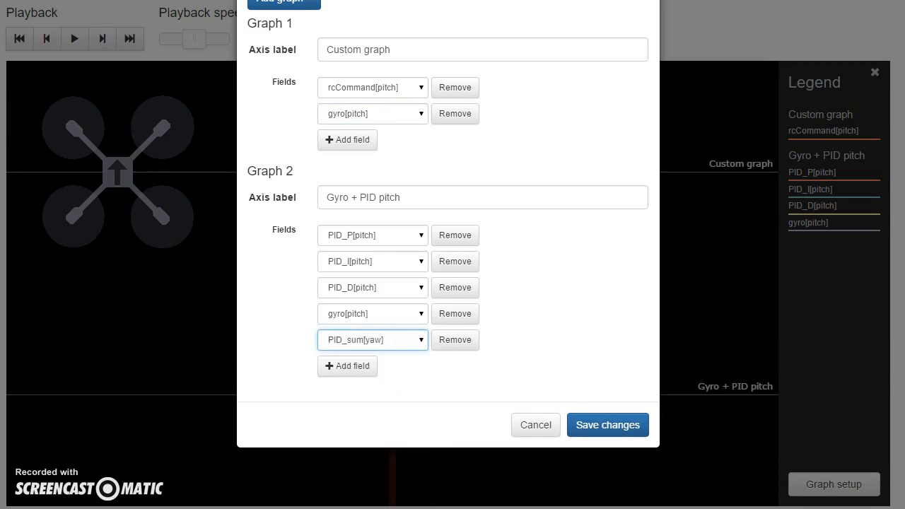
Change Graph 2's gyro[pitch] field to PID_sum[yaw], and remove that duplicate field from the graph
left_click(349, 314)
scroll(360, 395, "down", 5)
left_click(372, 442)
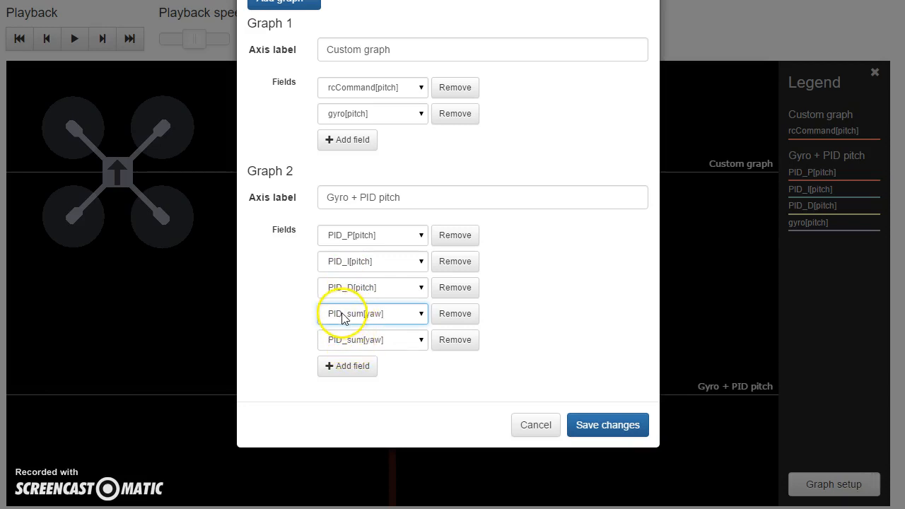
left_click(460, 313)
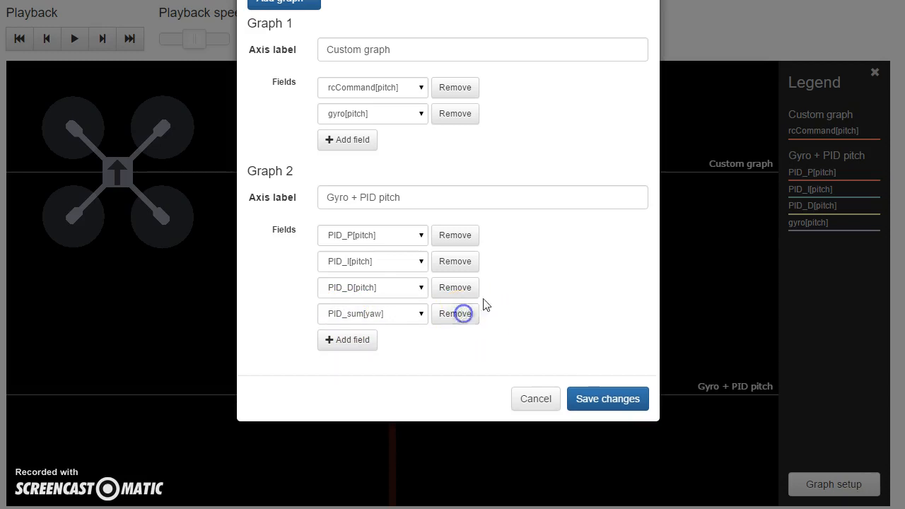
Add another PID_sum[yaw] field to Graph 2 and save the graph setup changes
left_click(398, 321)
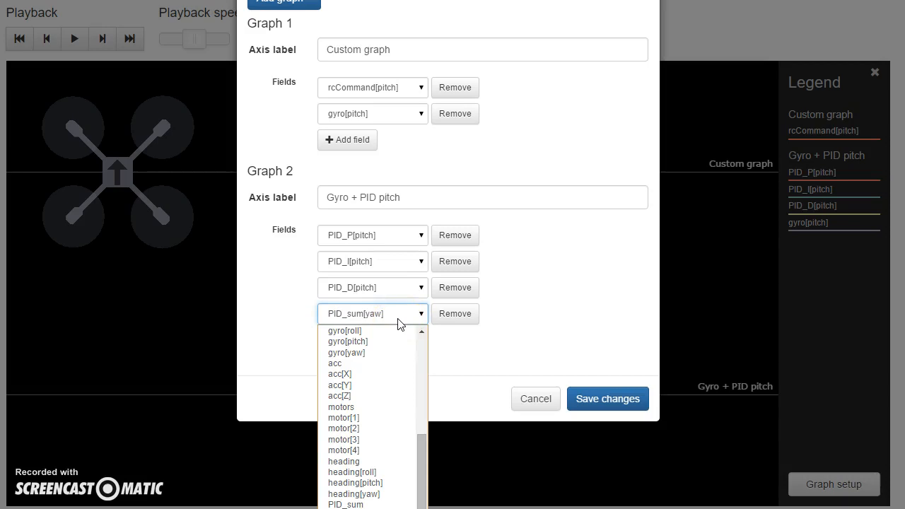
left_click(355, 311)
left_click(339, 340)
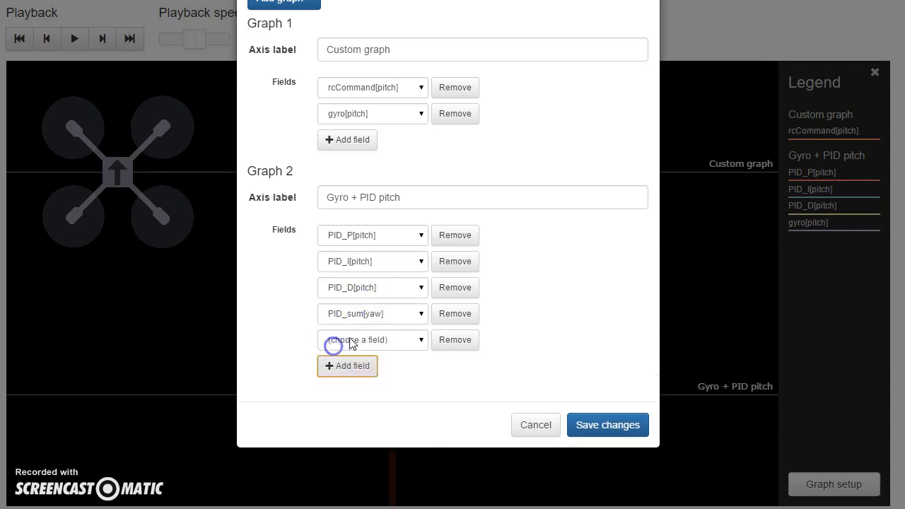
left_click(360, 340)
scroll(357, 466, "down", 8)
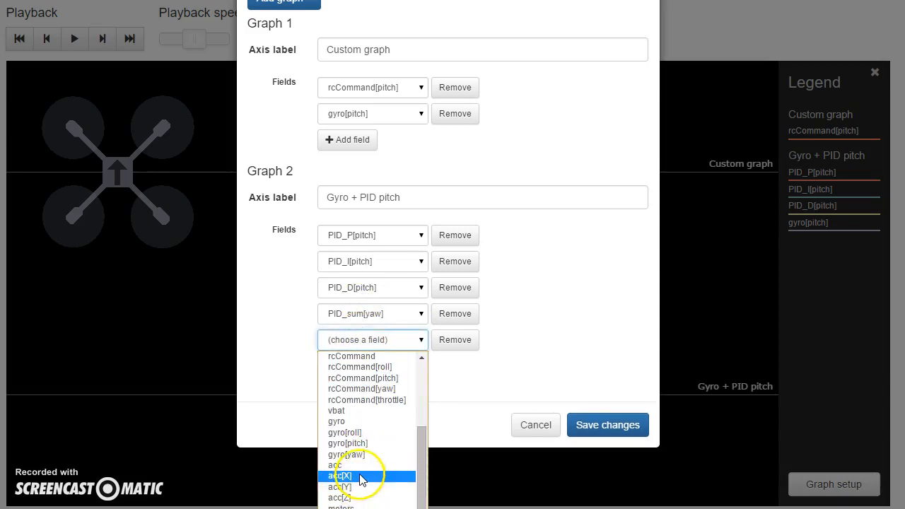
left_click(359, 507)
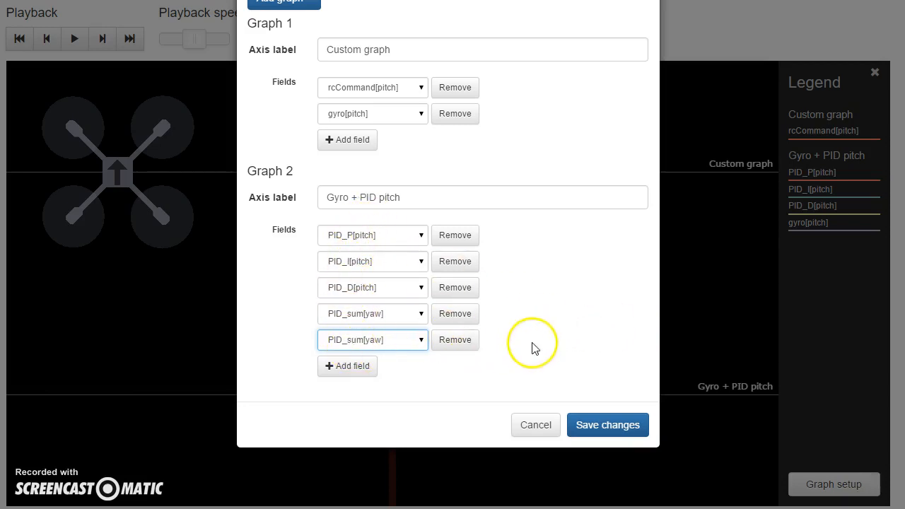
left_click(616, 426)
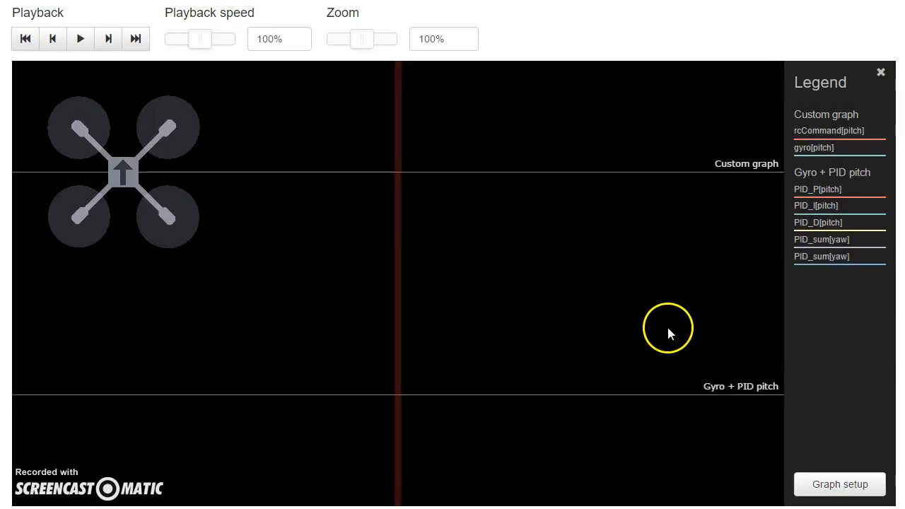
Move forward through the flight log to about 5.5 seconds, examining the pitch command, gyro and PID traces
left_click_drag(652, 313, 289, 302)
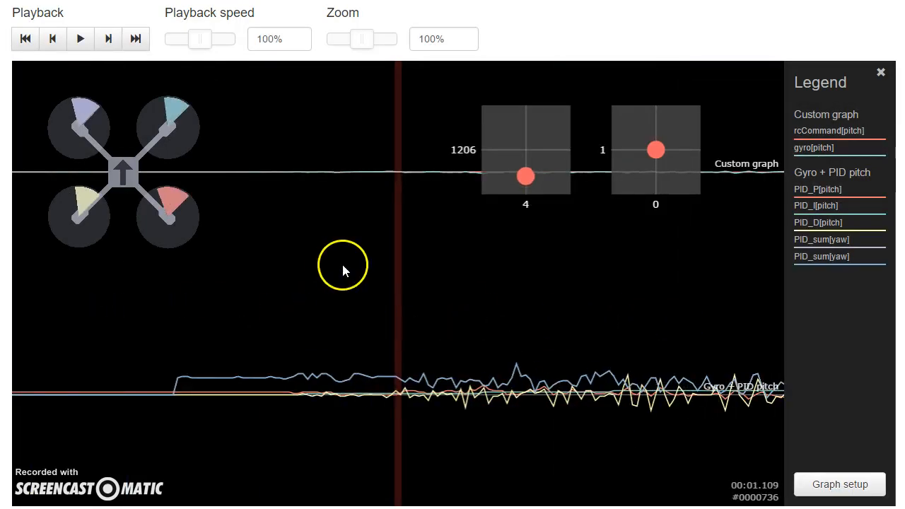
left_click_drag(577, 324, 228, 323)
left_click_drag(444, 323, 472, 338)
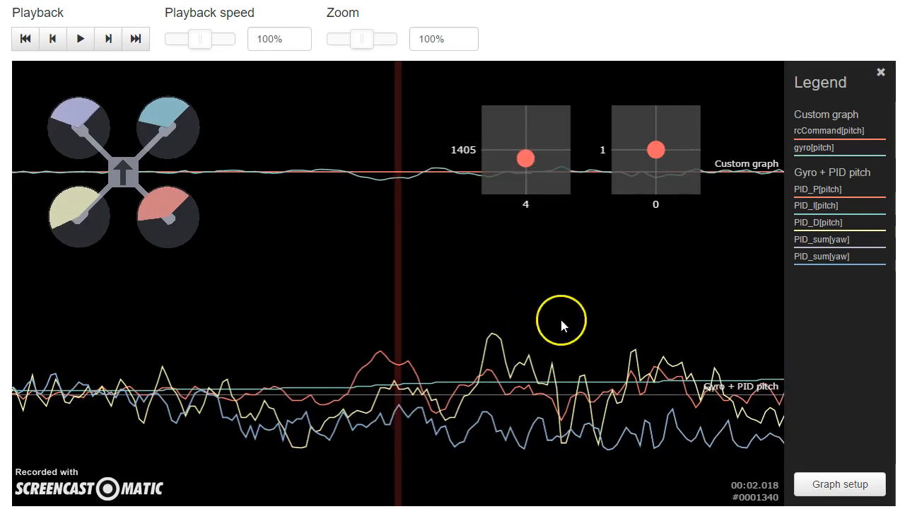
left_click_drag(610, 321, 602, 325)
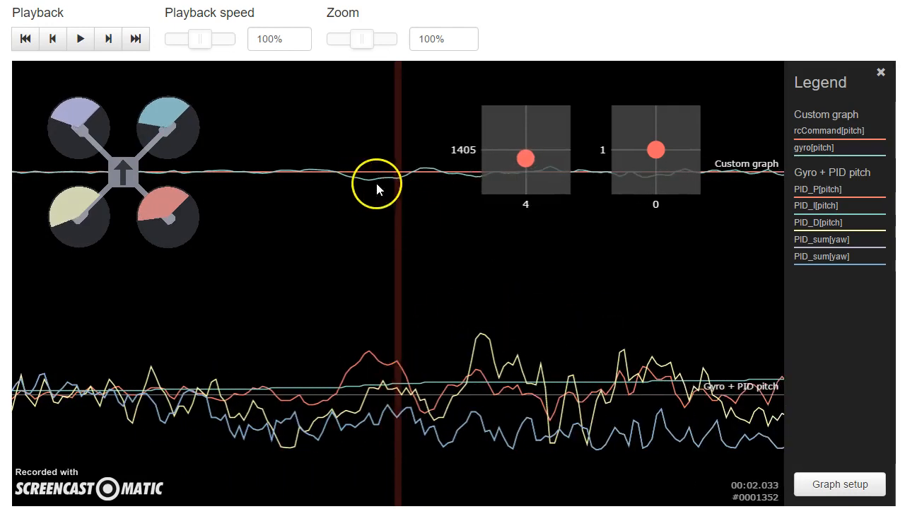
left_click_drag(675, 286, 562, 290)
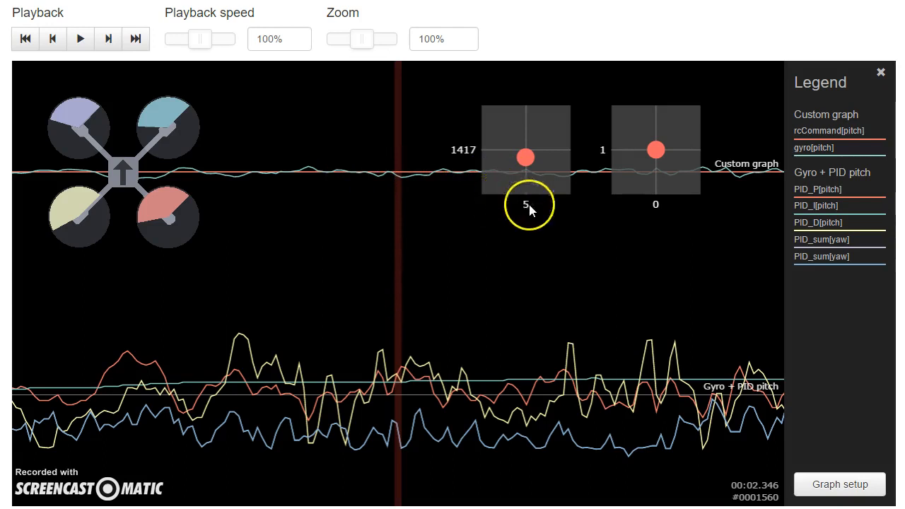
key("space")
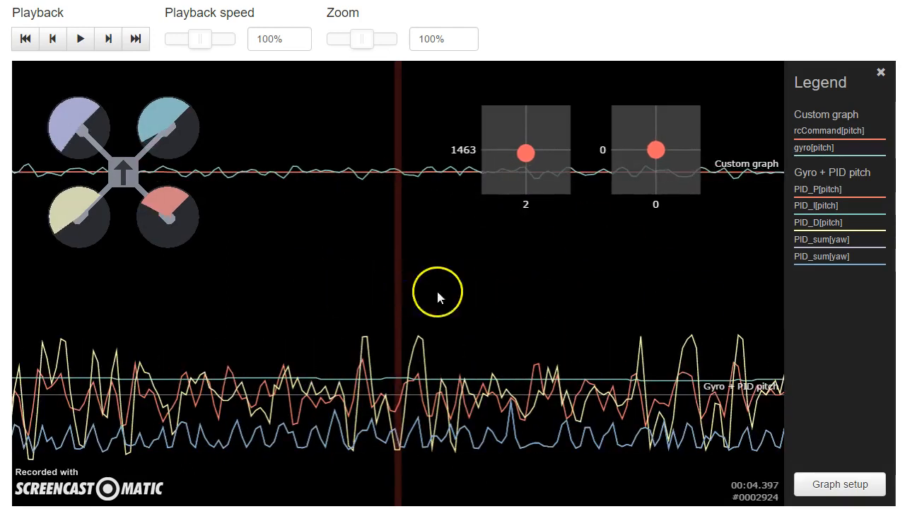
left_click(520, 297)
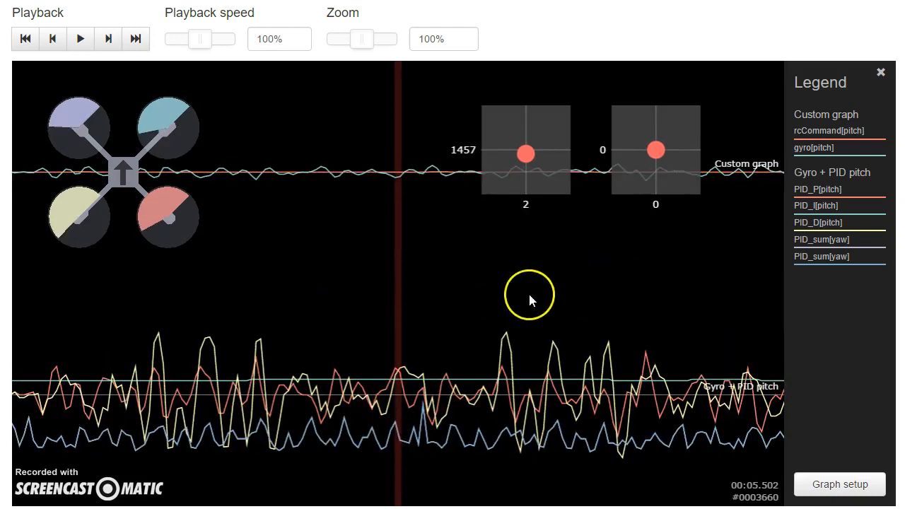
Go back to about 3.7 seconds in the log and examine the pitch oscillations up to about 5 seconds
left_click_drag(381, 287, 668, 294)
left_click_drag(416, 294, 651, 296)
left_click_drag(319, 294, 463, 291)
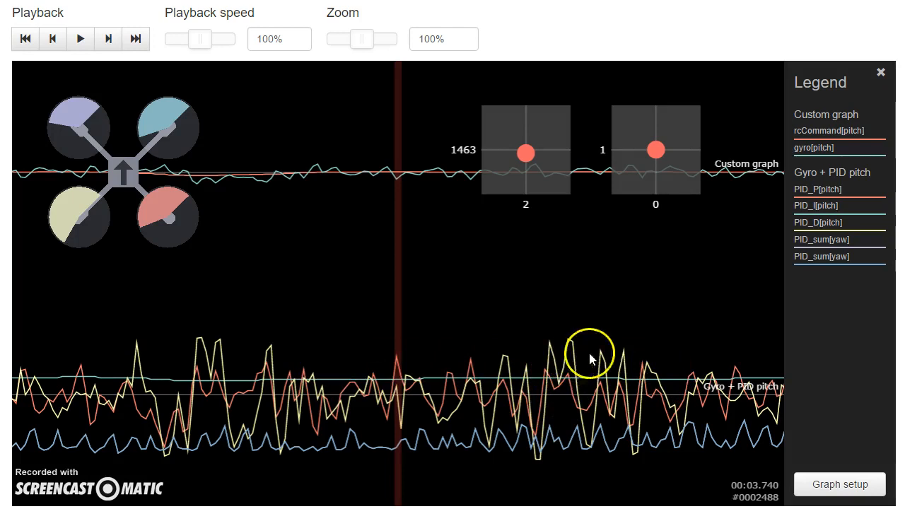
key("space")
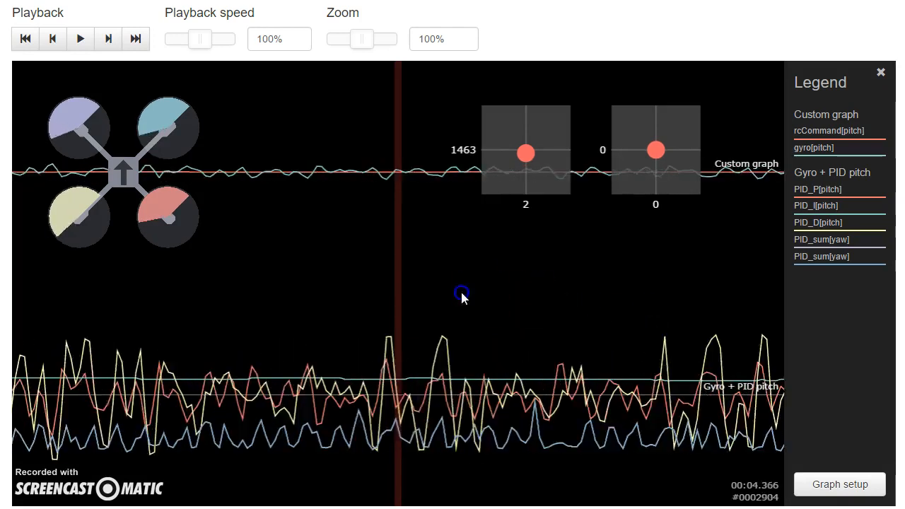
left_click_drag(527, 299, 389, 283)
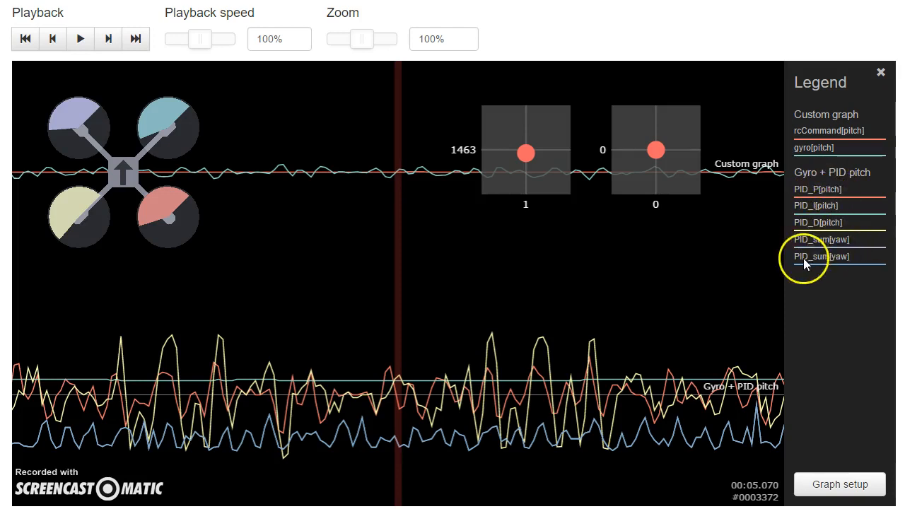
Change both PID_sum[yaw] fields in Graph 2 to PID_sum[pitch] and save the graph setup
left_click(810, 485)
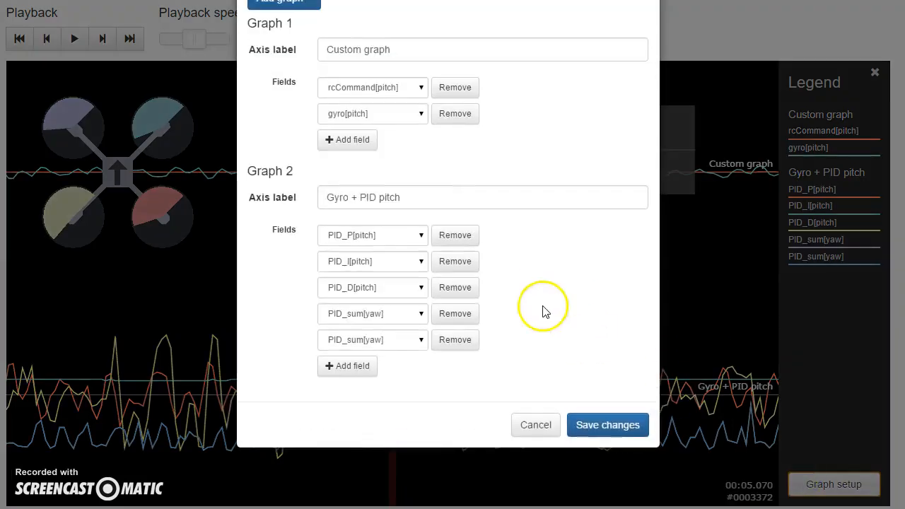
left_click(343, 315)
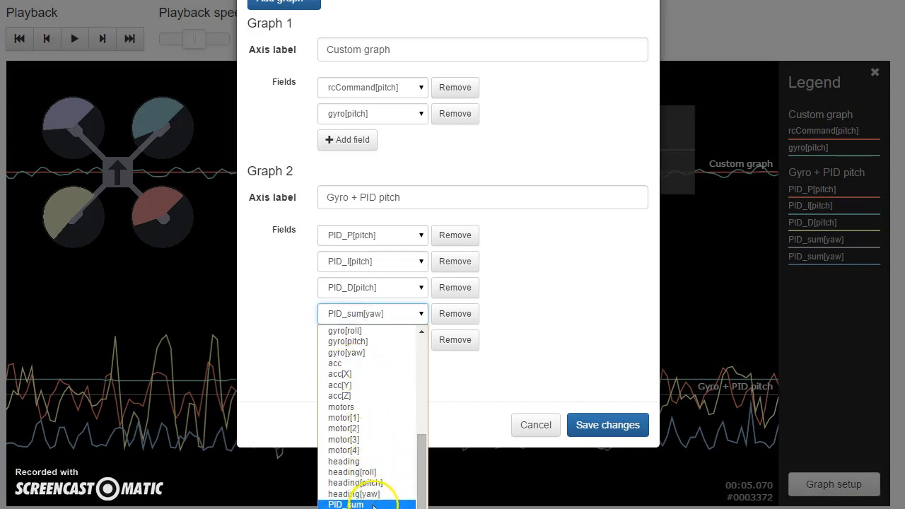
left_click(353, 508)
left_click(341, 342)
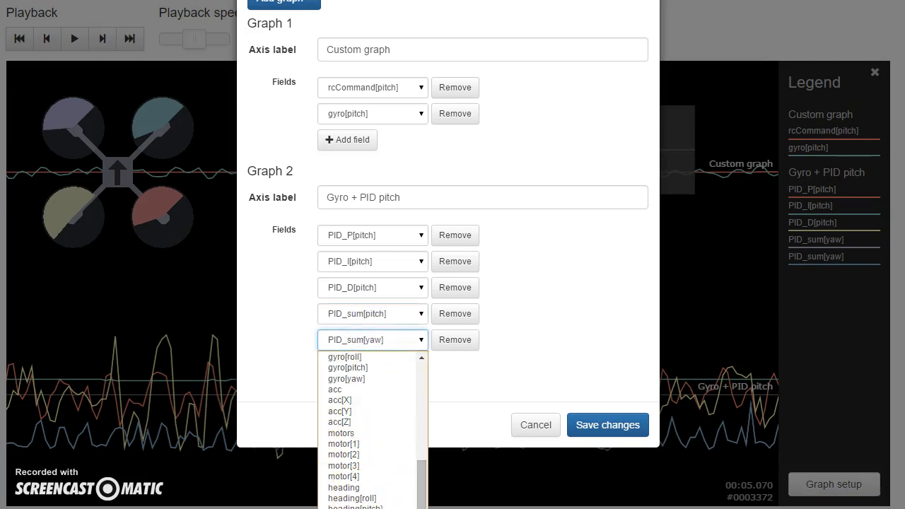
left_click(353, 508)
left_click(608, 425)
Examine the PID_sum[pitch] trace against the P and D pitch traces at around 4.5 seconds in the log
left_click_drag(271, 259, 412, 252)
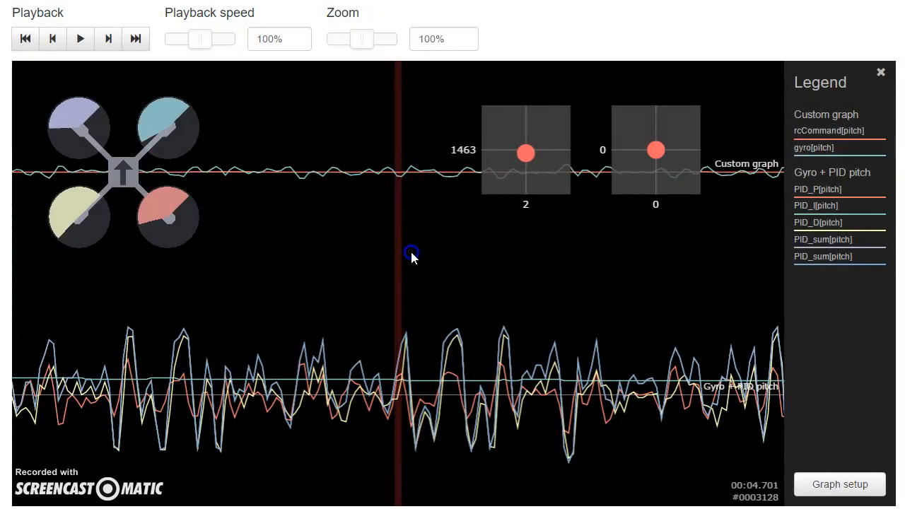
left_click_drag(246, 309, 318, 304)
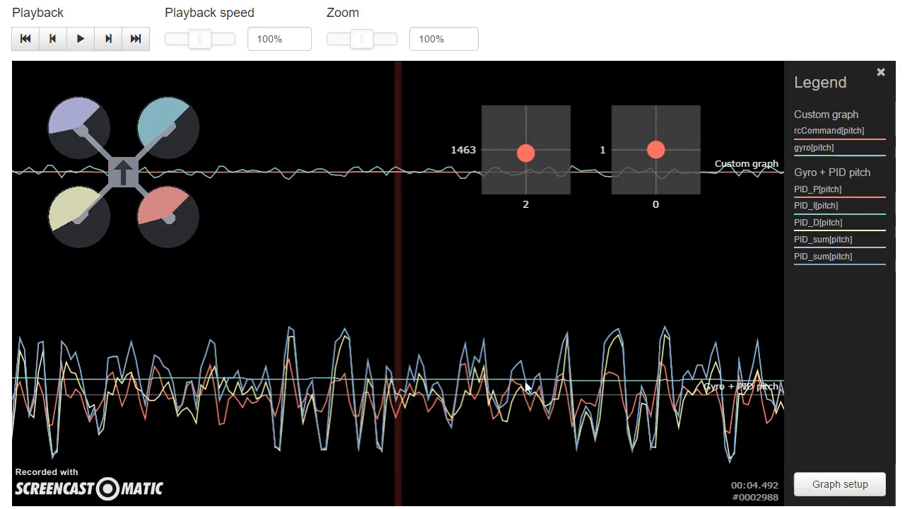
left_click_drag(521, 383, 500, 384)
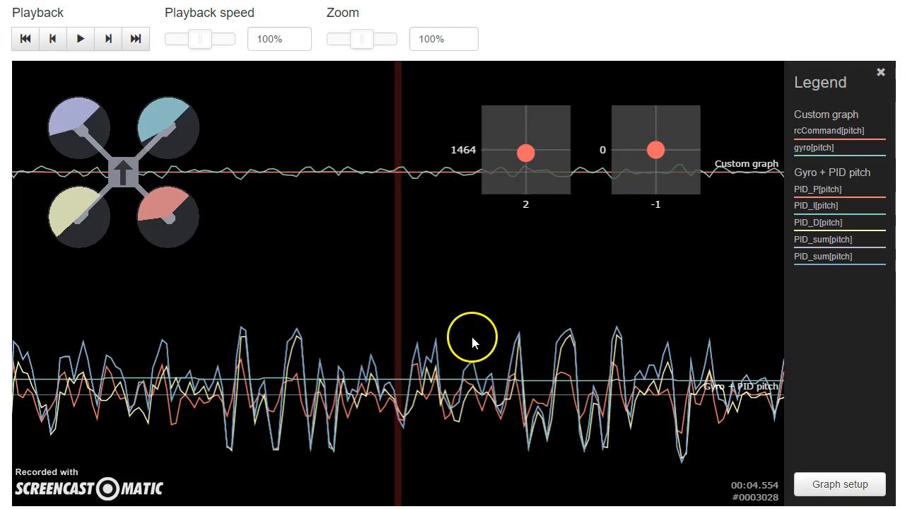
Move forward through the log to about 10 seconds, comparing the pitch P, D and PID_sum traces with the gyro
left_click_drag(468, 335, 339, 353)
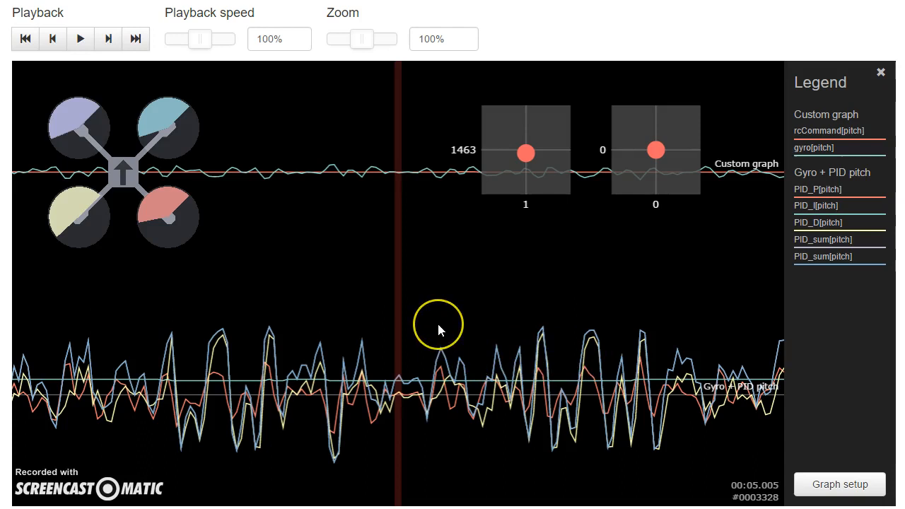
left_click_drag(489, 304, 423, 301)
left_click_drag(640, 284, 410, 287)
left_click(473, 302)
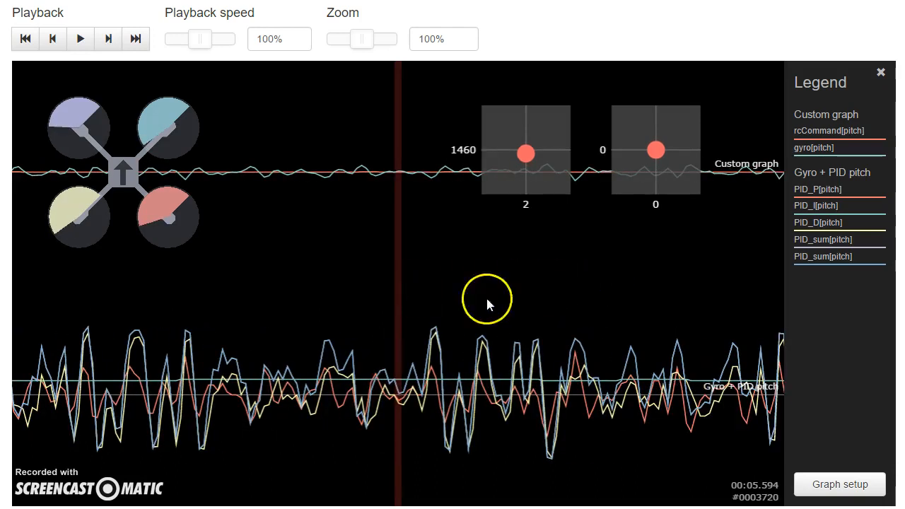
left_click_drag(532, 299, 524, 301)
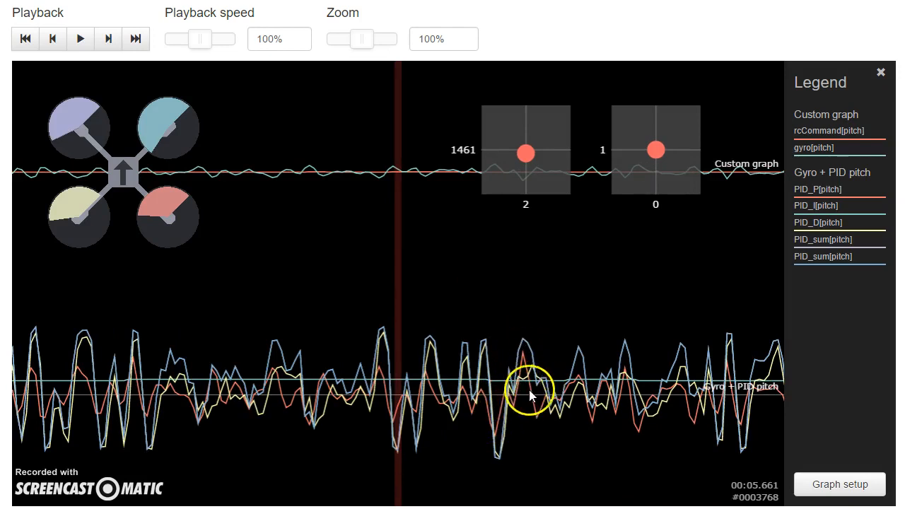
left_click(549, 285)
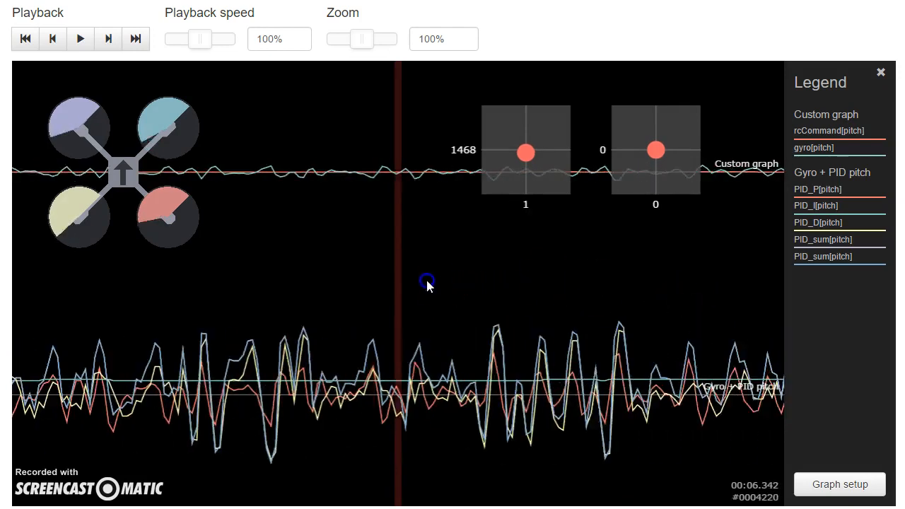
left_click_drag(600, 298, 403, 298)
left_click_drag(573, 299, 447, 299)
left_click_drag(634, 298, 393, 291)
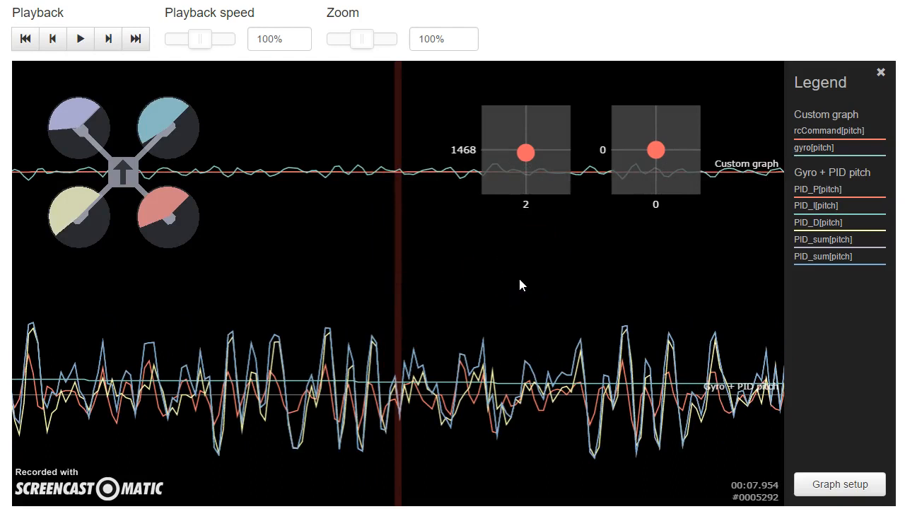
left_click_drag(519, 283, 125, 302)
left_click_drag(452, 258, 349, 265)
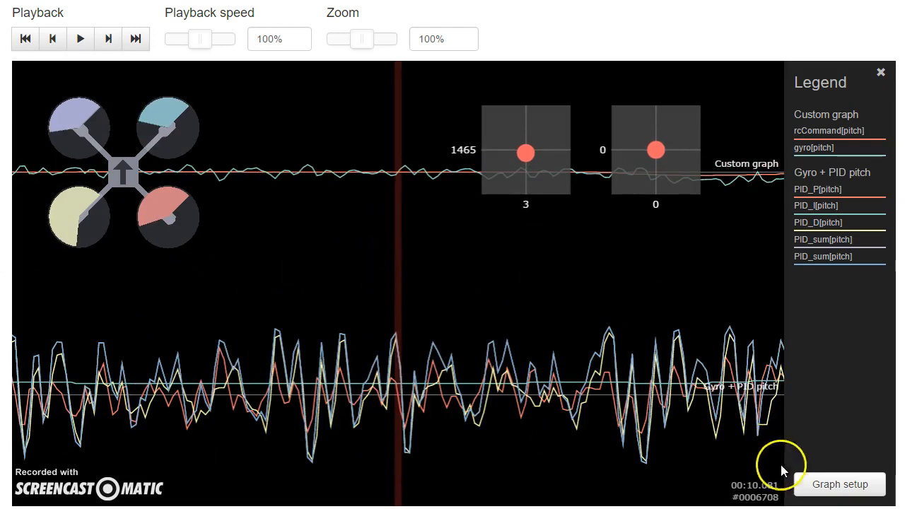
Remove PID_D[pitch] and both PID_sum[pitch] fields from Graph 2 and save the graph setup
left_click(813, 484)
left_click(459, 319)
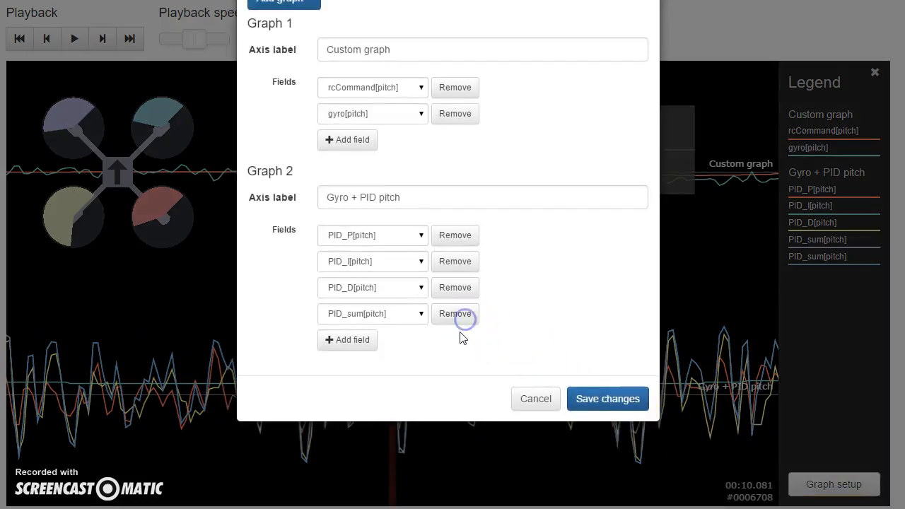
left_click(458, 317)
left_click(471, 296)
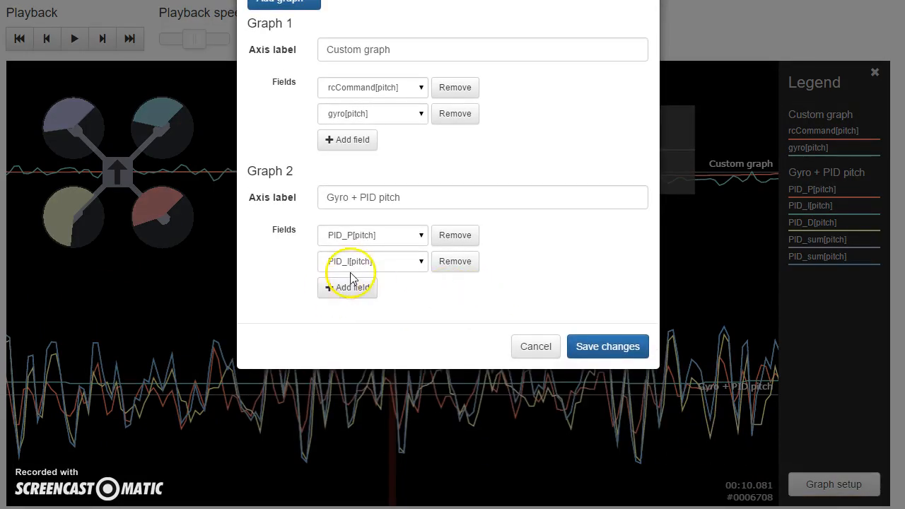
left_click(605, 345)
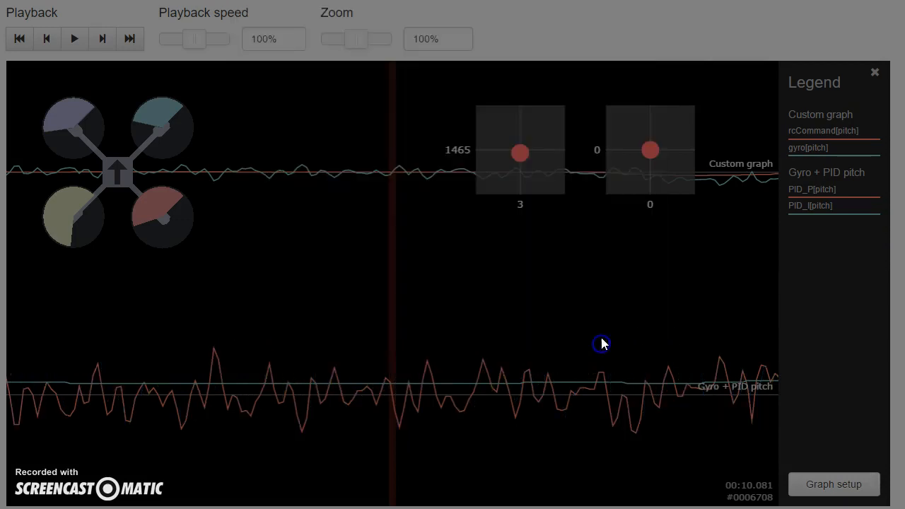
Move forward to about 11 seconds in the log and set the graph zoom to 10%
left_click_drag(617, 246, 315, 254)
left_click_drag(514, 271, 441, 262)
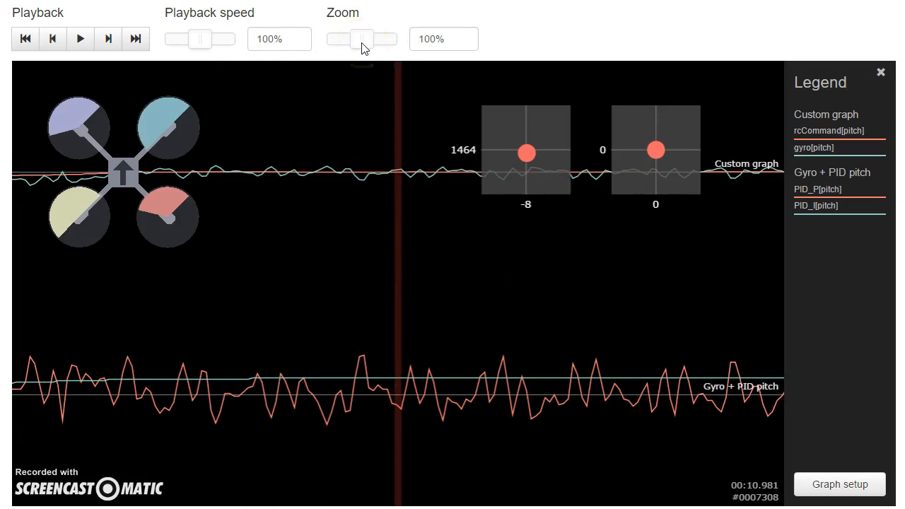
left_click_drag(361, 45, 317, 37)
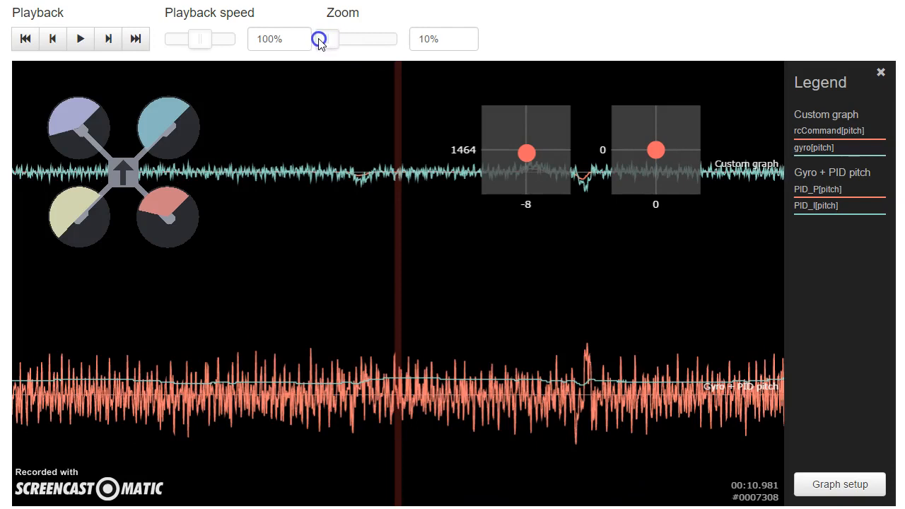
Scan the log up to about 29 seconds, examining the pitch P and I traces against the pitch command and gyro
mouse_move(425, 324)
left_mouse_down()
mouse_move(363, 323)
mouse_move(479, 329)
left_mouse_up()
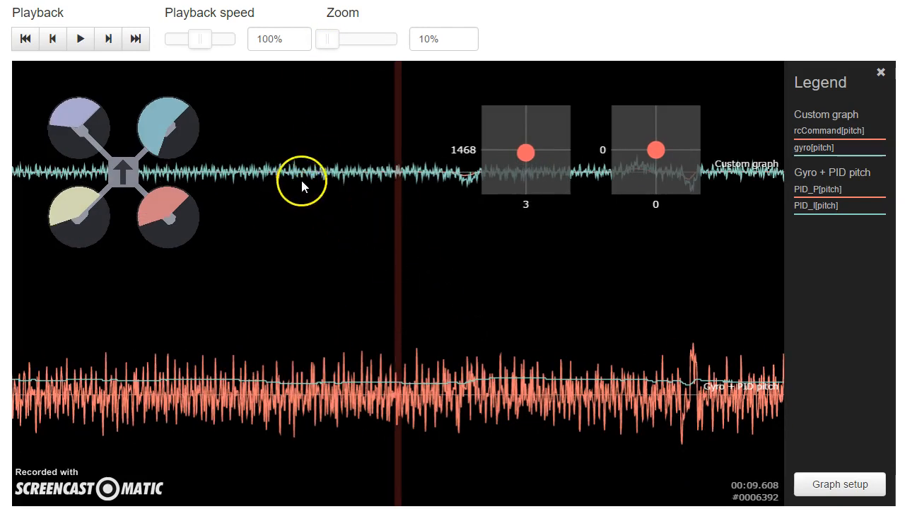
mouse_move(516, 275)
left_mouse_down()
mouse_move(428, 293)
mouse_move(280, 287)
left_mouse_up()
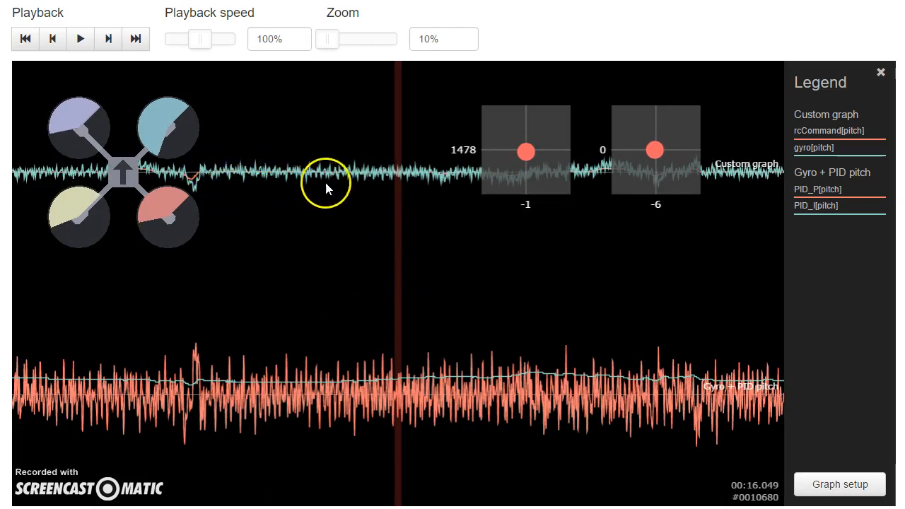
left_click_drag(575, 304, 309, 295)
left_click_drag(508, 301, 271, 294)
left_click_drag(554, 294, 636, 281)
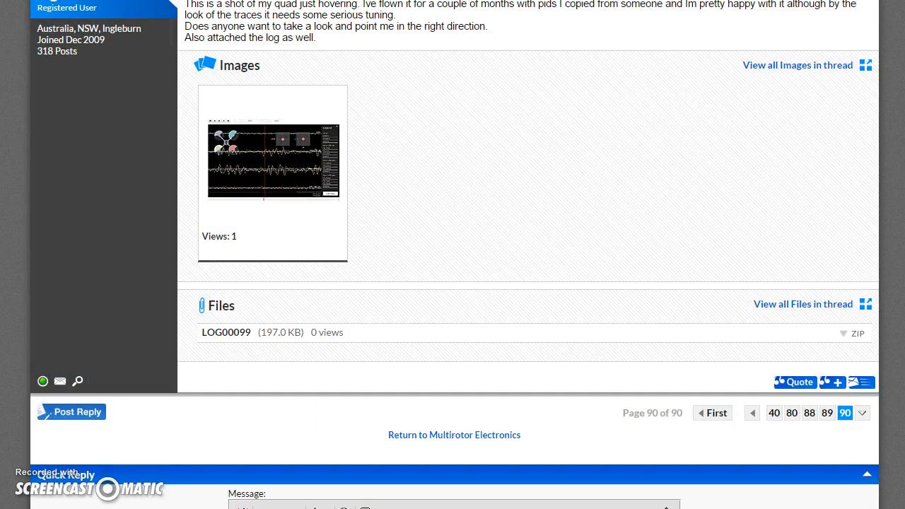
Check the forum post with the LOG00099 attachment, and compare the pitch traces at about 29 seconds in the log at 90% and 10% zoom
scroll(596, 239, "up", 1)
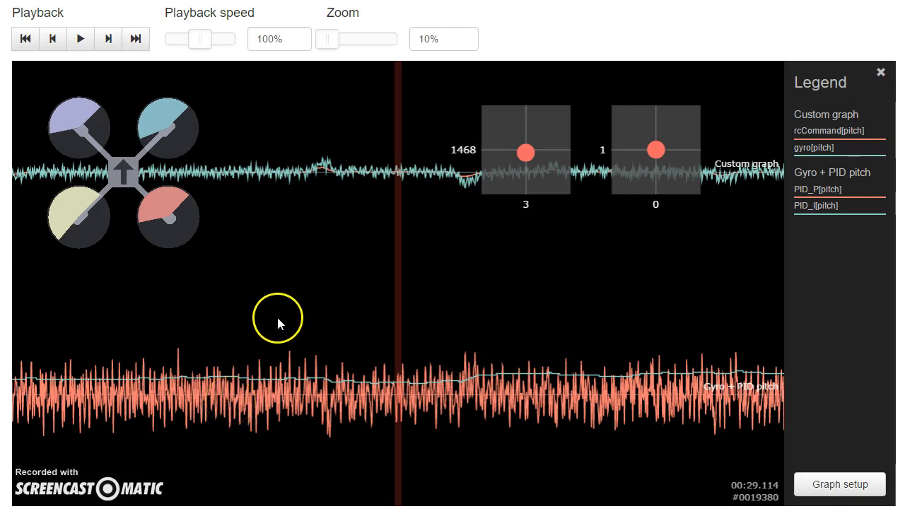
left_click(334, 42)
left_click_drag(334, 42, 357, 42)
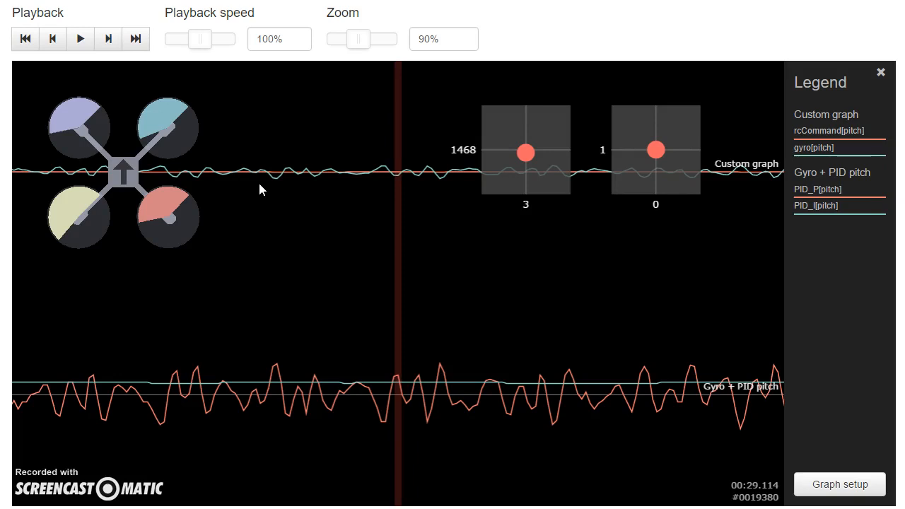
left_click_drag(357, 39, 294, 39)
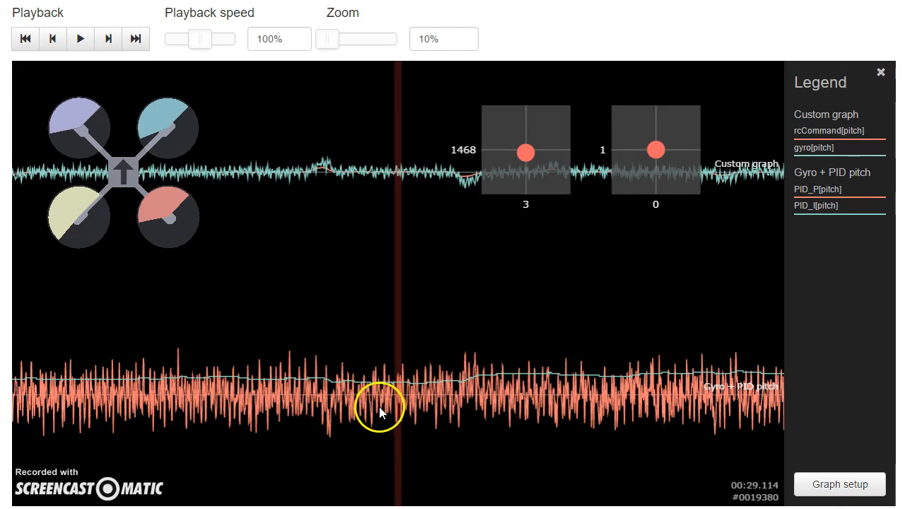
Change the Graph 1 fields in the graph setup to rcCommand[roll] and gyro[roll]
left_click(822, 490)
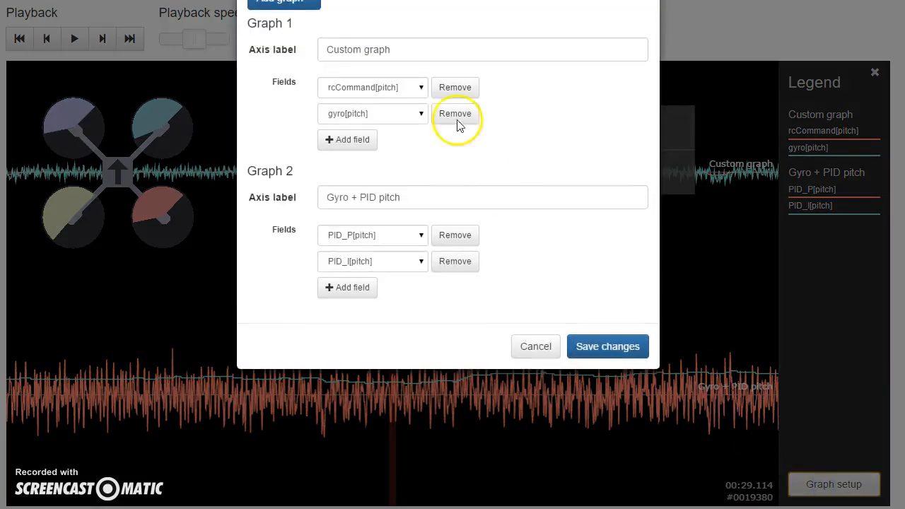
left_click(416, 88)
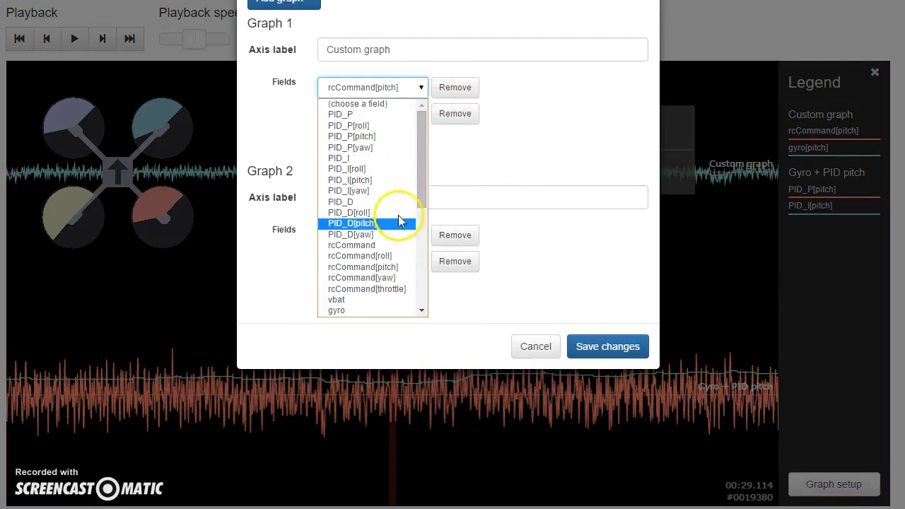
left_click(394, 254)
left_click(366, 113)
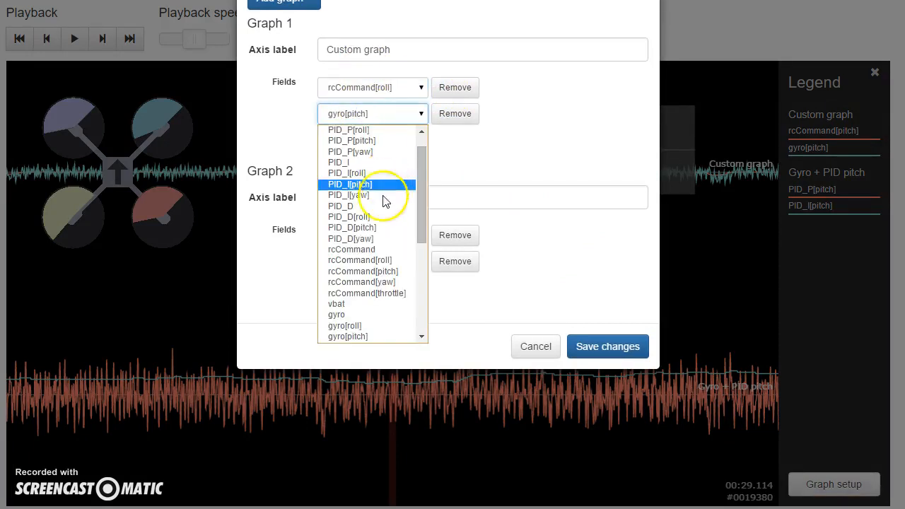
left_click(360, 314)
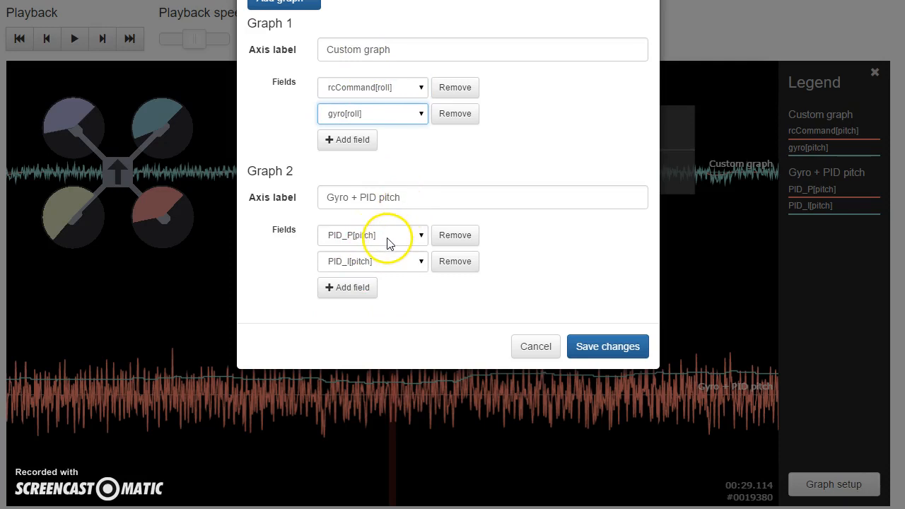
Replace the Gyro + PID pitch graph with the preset Gyro + PID roll graph
left_click(448, 237)
left_click(447, 237)
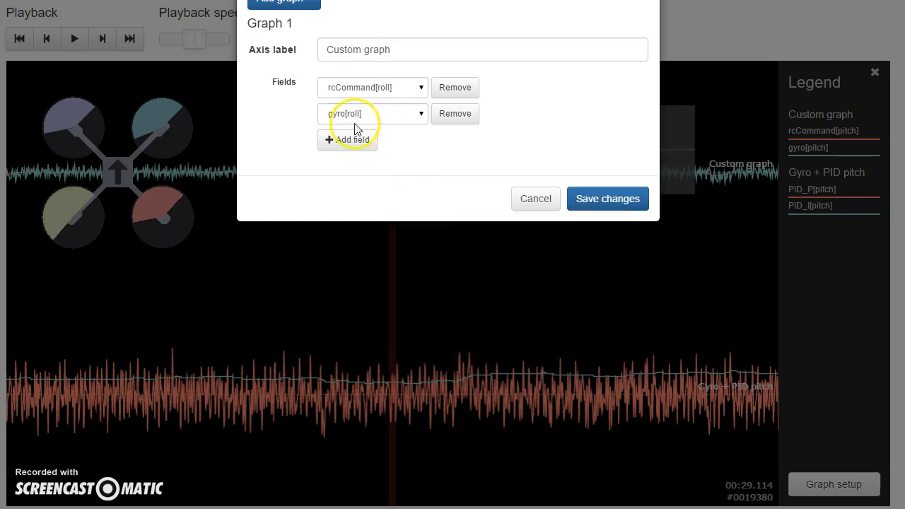
left_click(295, 5)
left_click(293, 111)
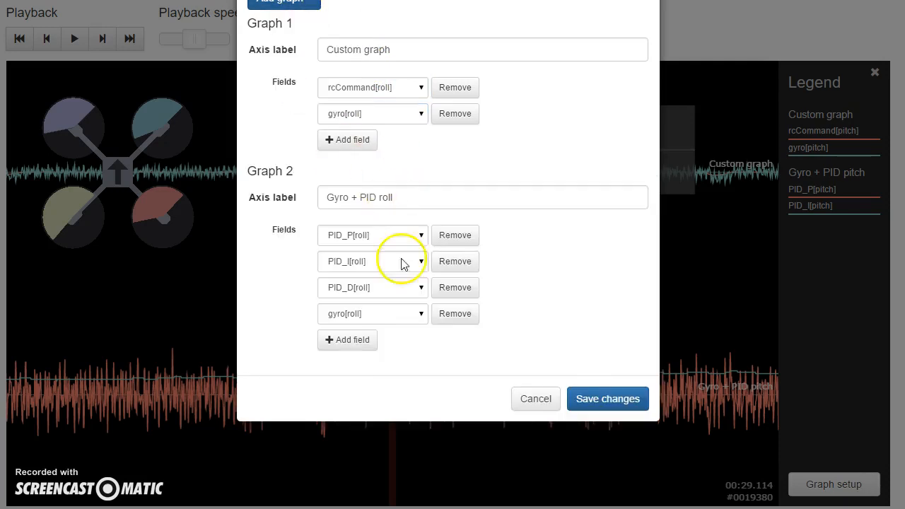
Change the gyro[roll] field in Graph 2 to PID_sum[roll]
left_click(384, 312)
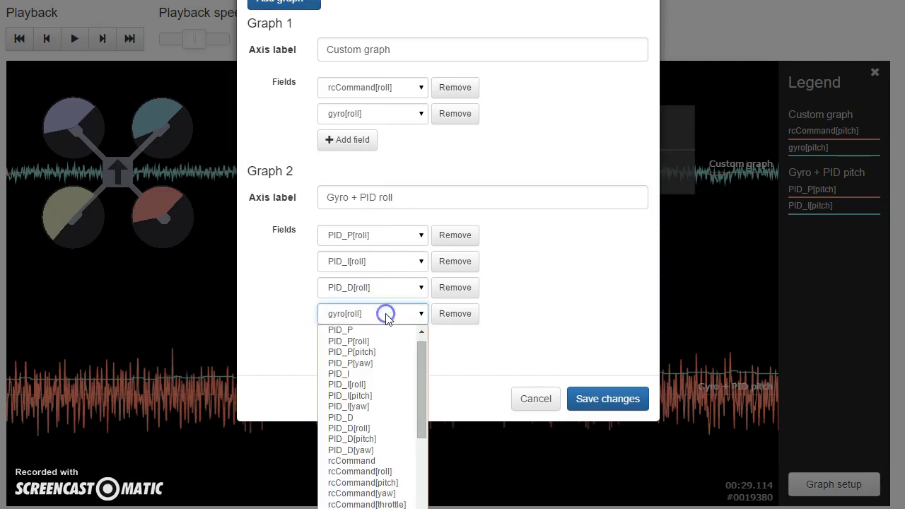
scroll(397, 433, "down", 2)
scroll(399, 399, "down", 2)
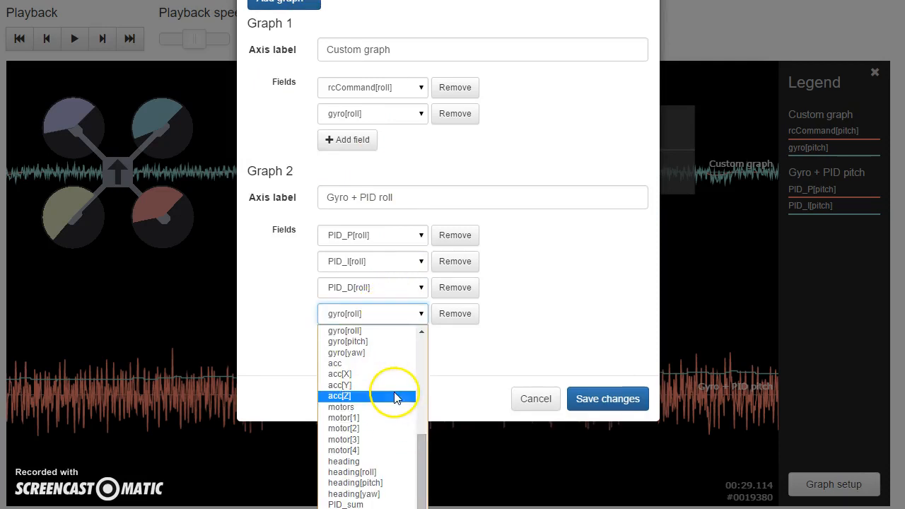
left_click(345, 504)
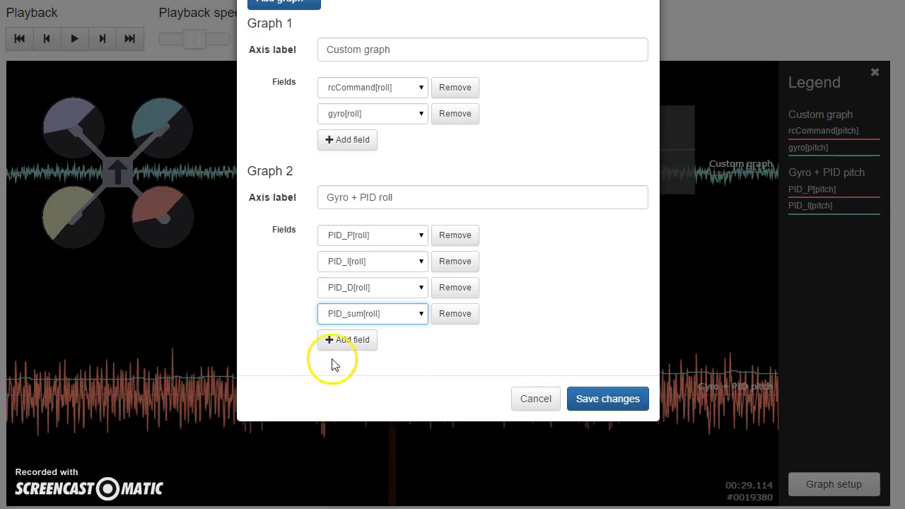
Add another PID_sum[roll] field to Graph 2 and save the graph setup
left_click(346, 340)
left_click(354, 341)
scroll(361, 488, "down", 6)
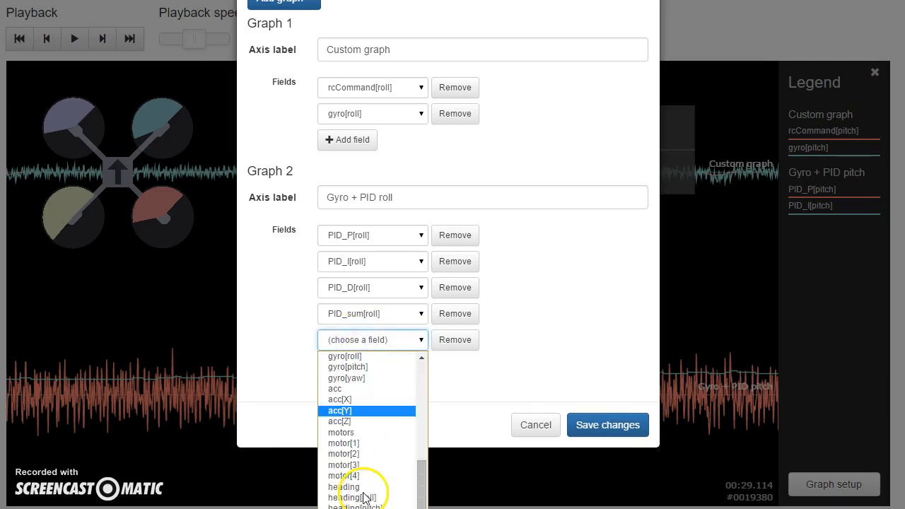
left_click(353, 506)
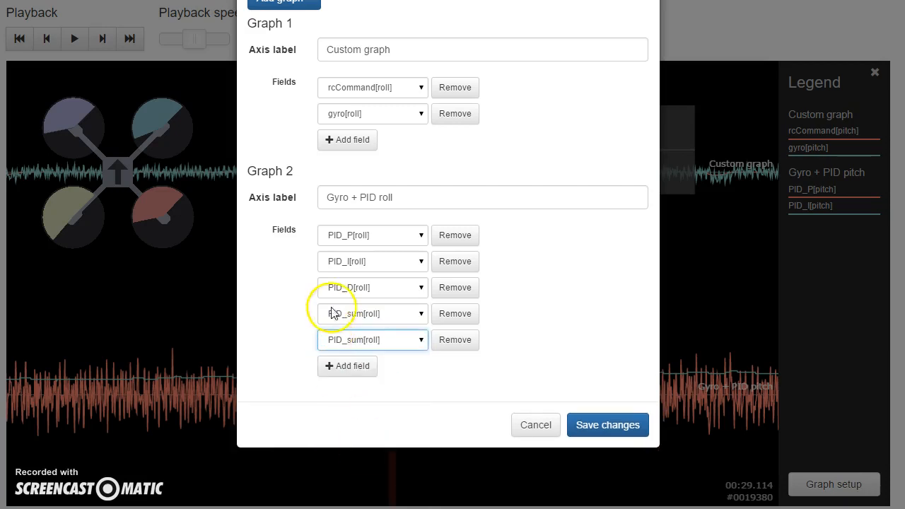
left_click(603, 429)
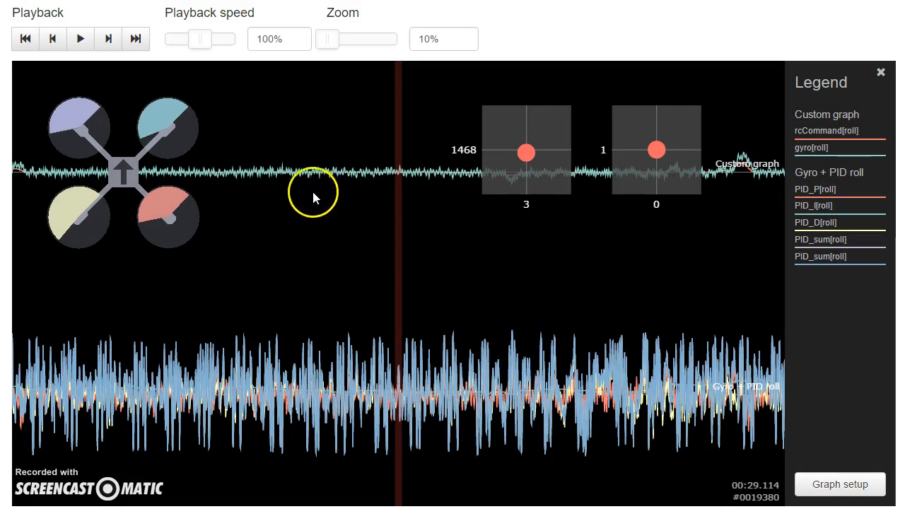
Scan the log between about 18 and 23 seconds at 10% zoom, comparing the roll gyro with the roll command and PID traces
left_click_drag(318, 209, 599, 224)
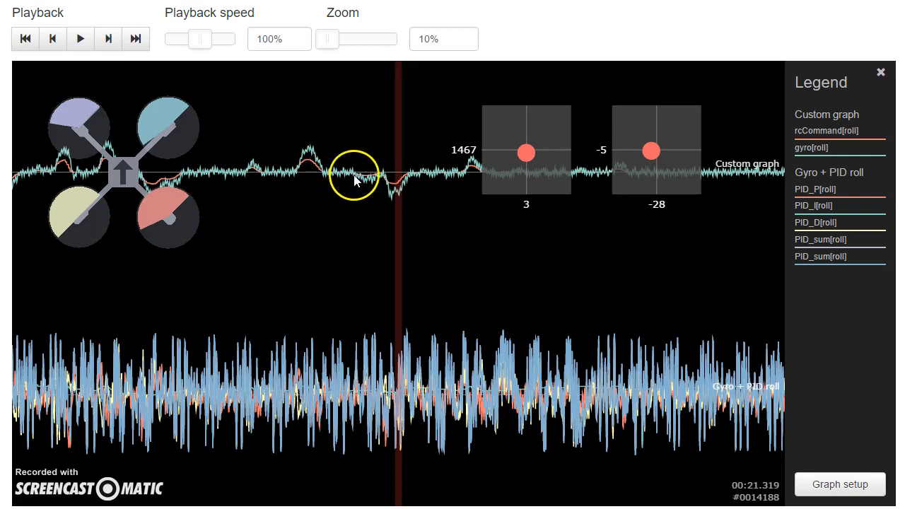
left_click_drag(349, 183, 419, 185)
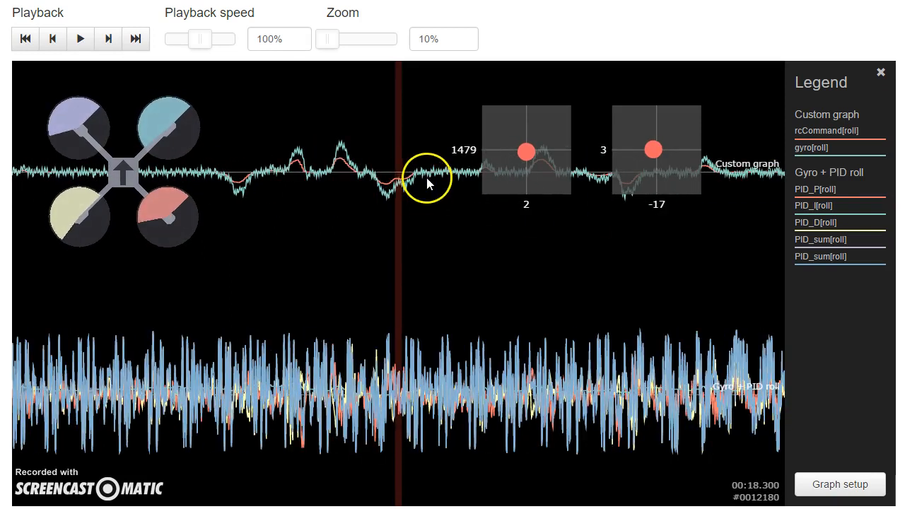
left_click_drag(555, 277, 455, 251)
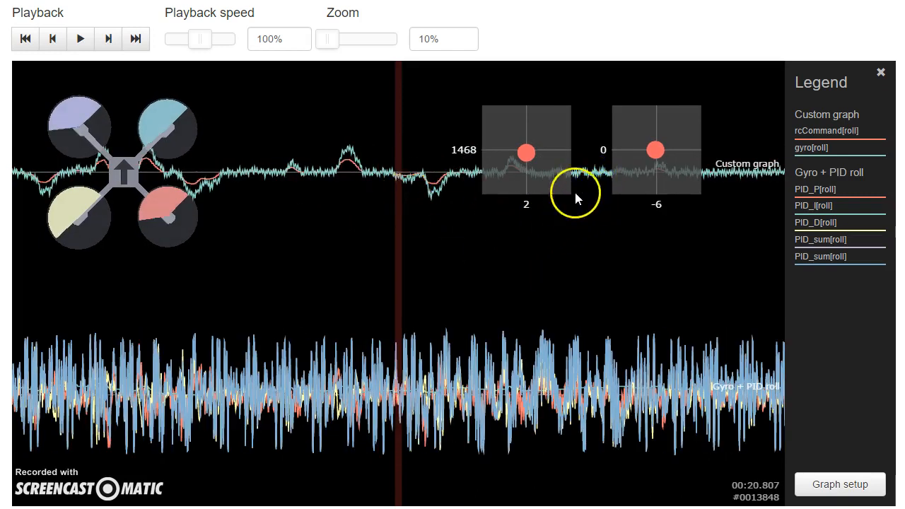
left_click_drag(528, 276, 370, 162)
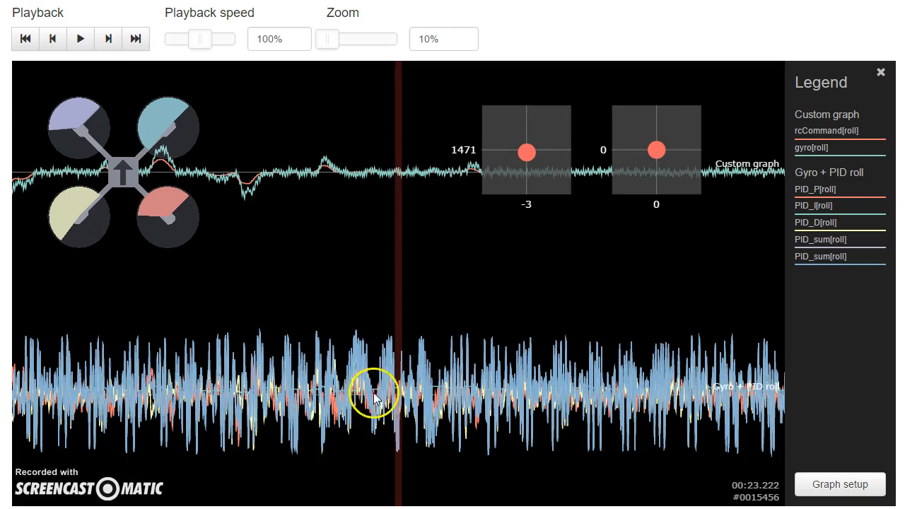
left_click_drag(449, 309, 458, 308)
left_click_drag(610, 281, 683, 287)
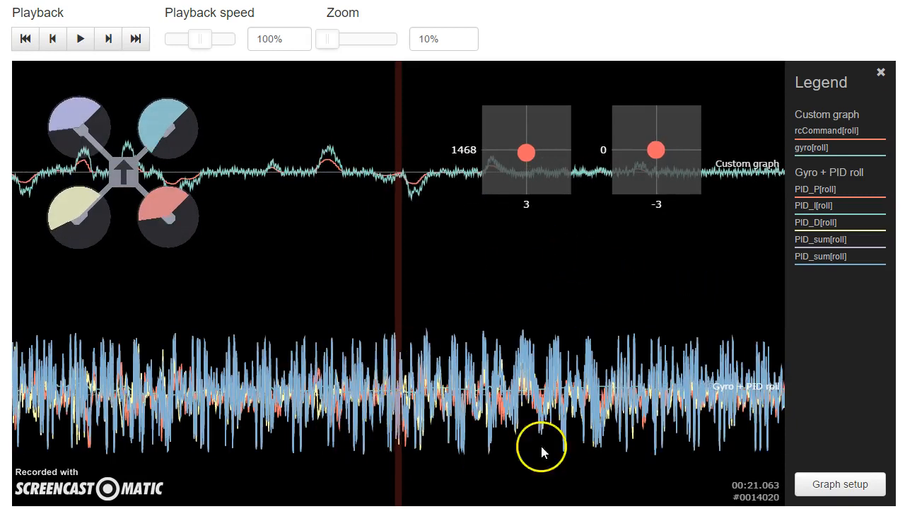
Zoom the graph to 100% and move back to about 19.7 seconds, examining the roll P, D and PID_sum oscillations
left_click_drag(325, 39, 359, 45)
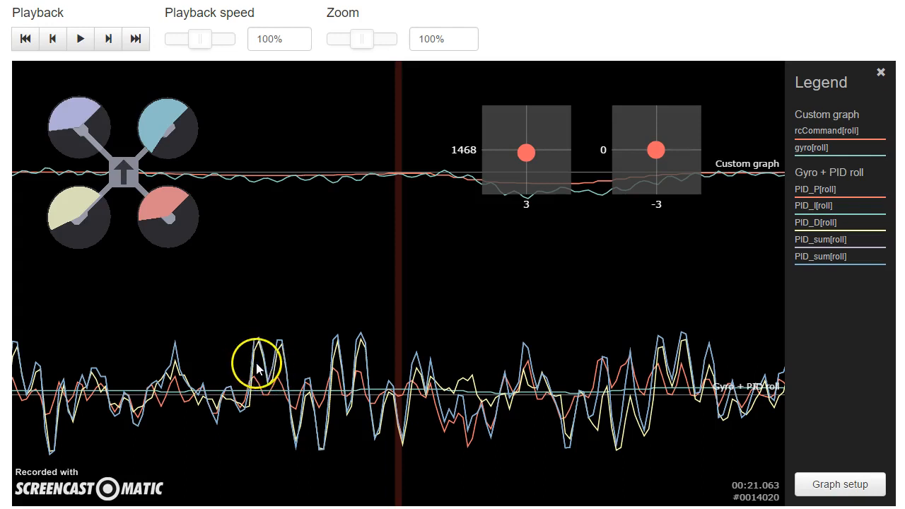
left_click_drag(257, 364, 480, 351)
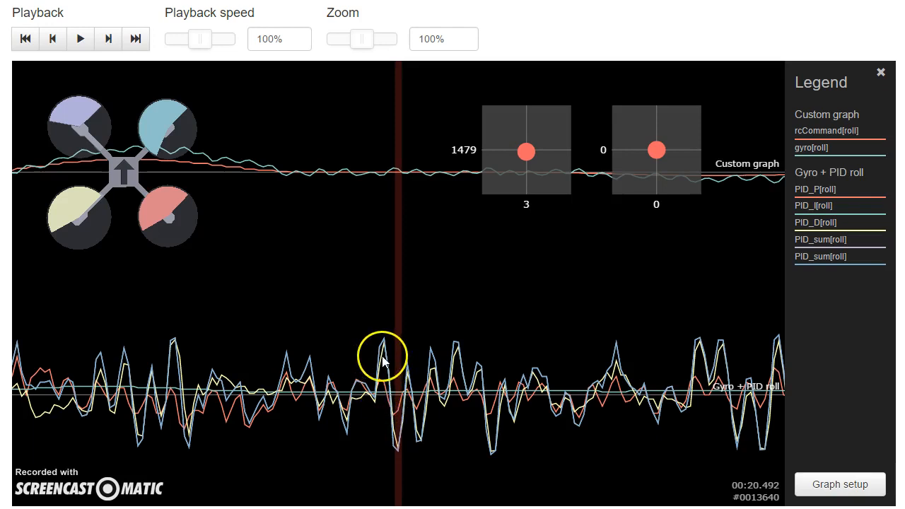
left_click_drag(383, 362, 433, 363)
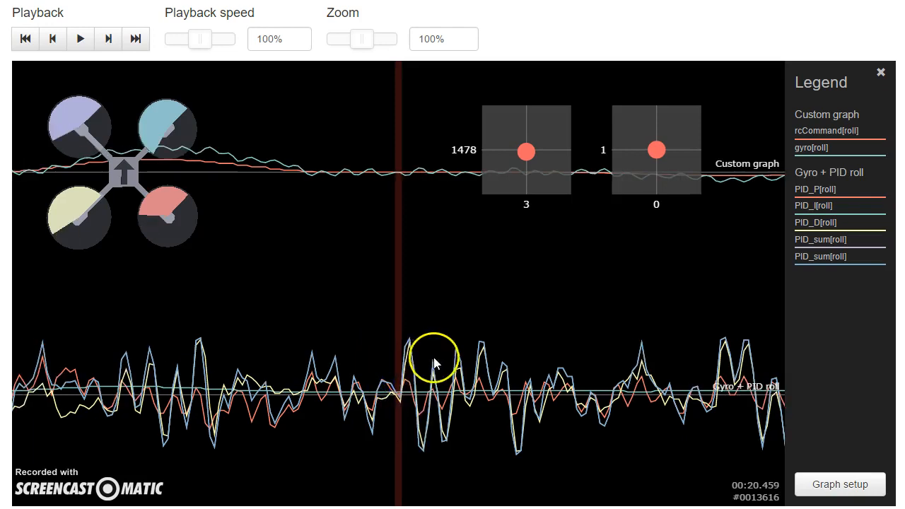
left_click_drag(325, 362, 493, 361)
left_click_drag(250, 355, 378, 354)
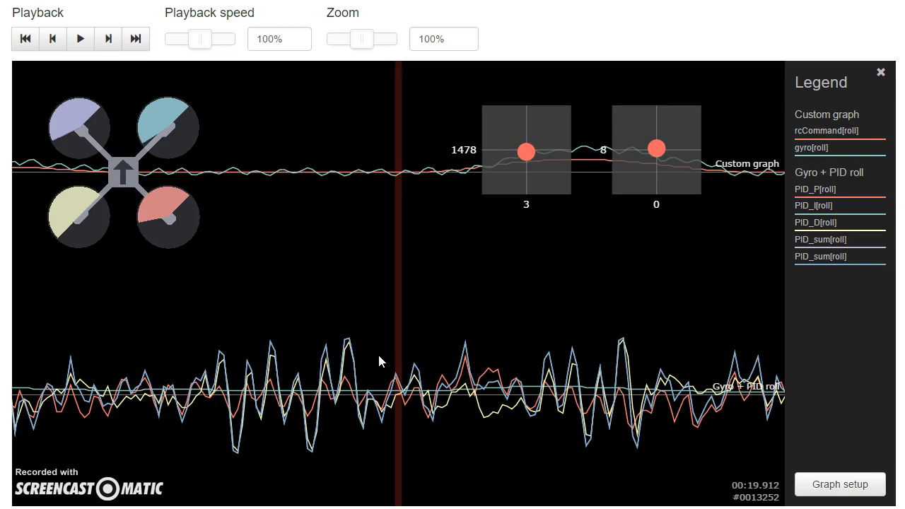
left_click_drag(292, 329, 384, 325)
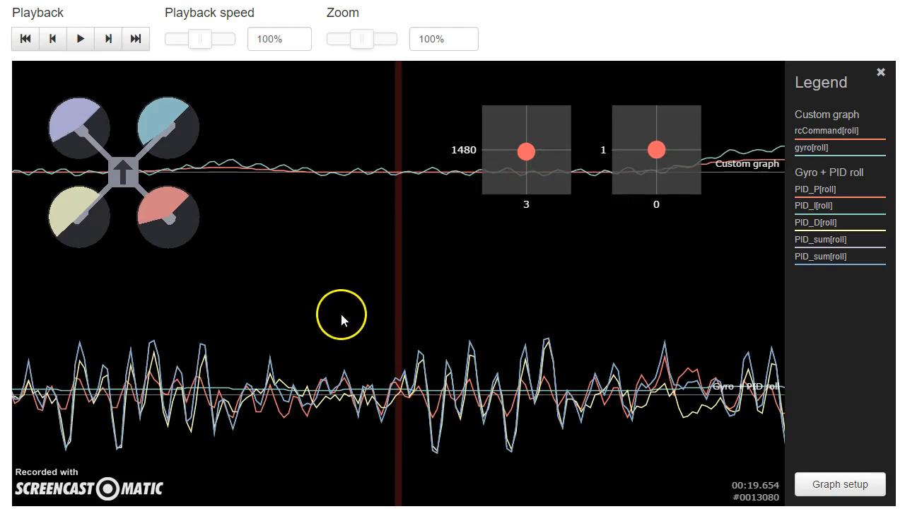